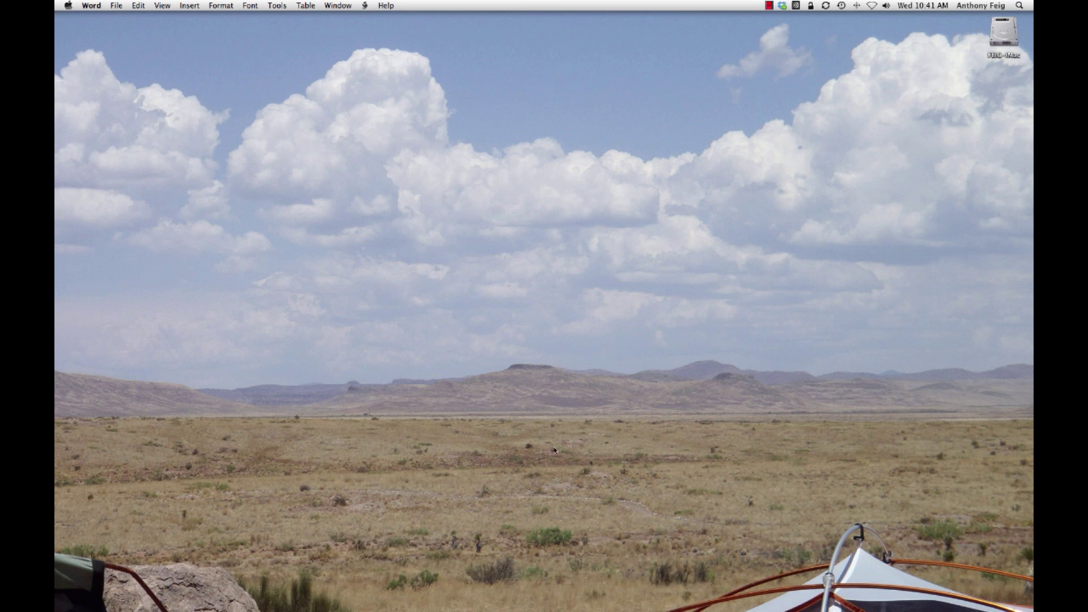
Step: Open Finder's Applications folder and launch Google Earth from it
mouse_move(632, 609)
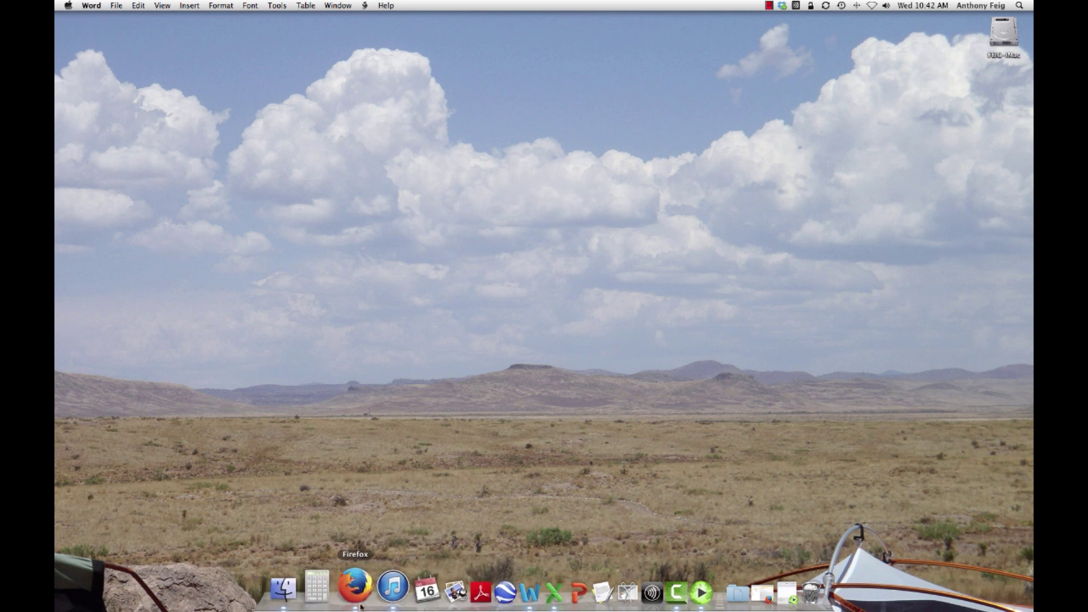
left_click(309, 590)
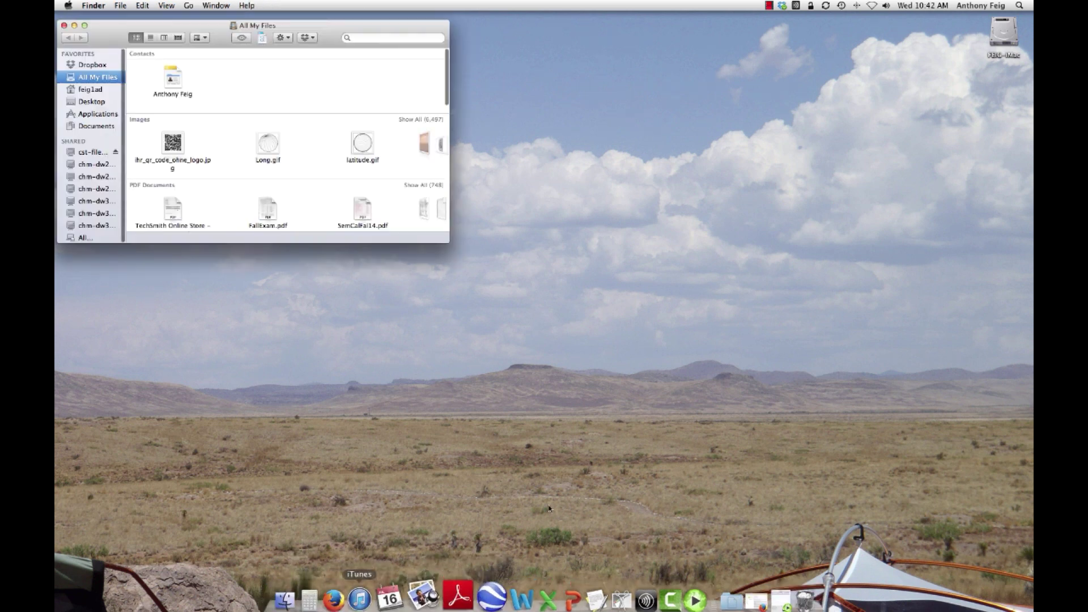
left_click(116, 114)
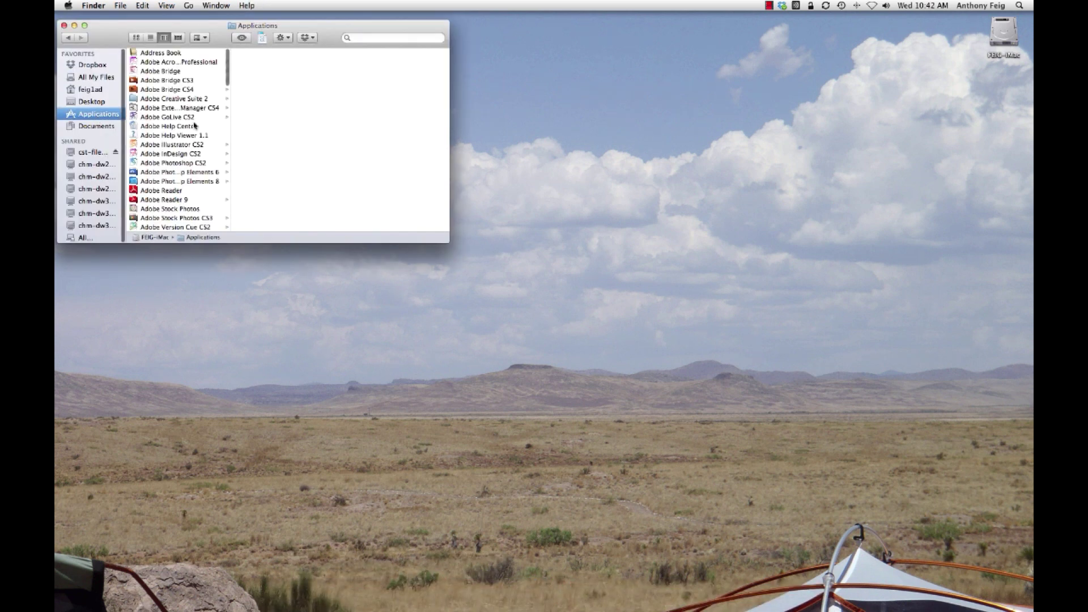
scroll(195, 125, "down", 10)
scroll(195, 125, "down", 5)
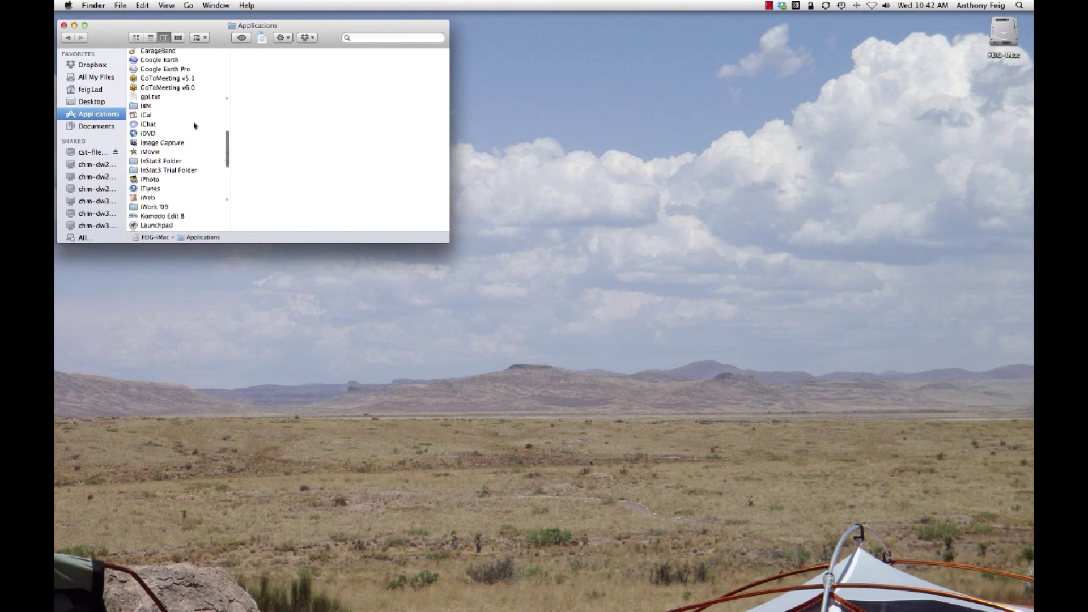
scroll(194, 125, "up", 5)
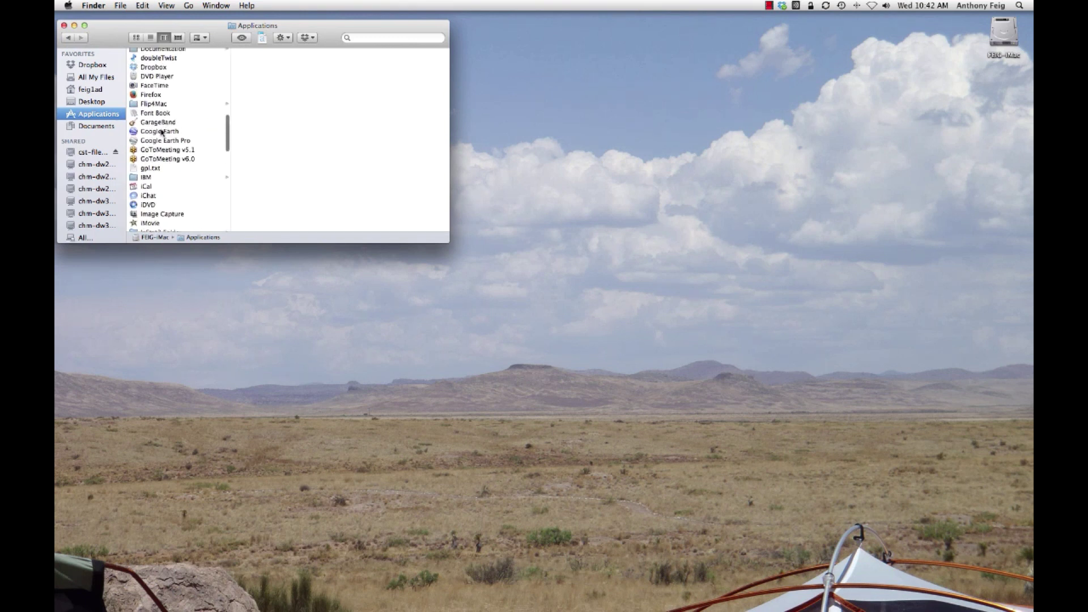
double_click(161, 133)
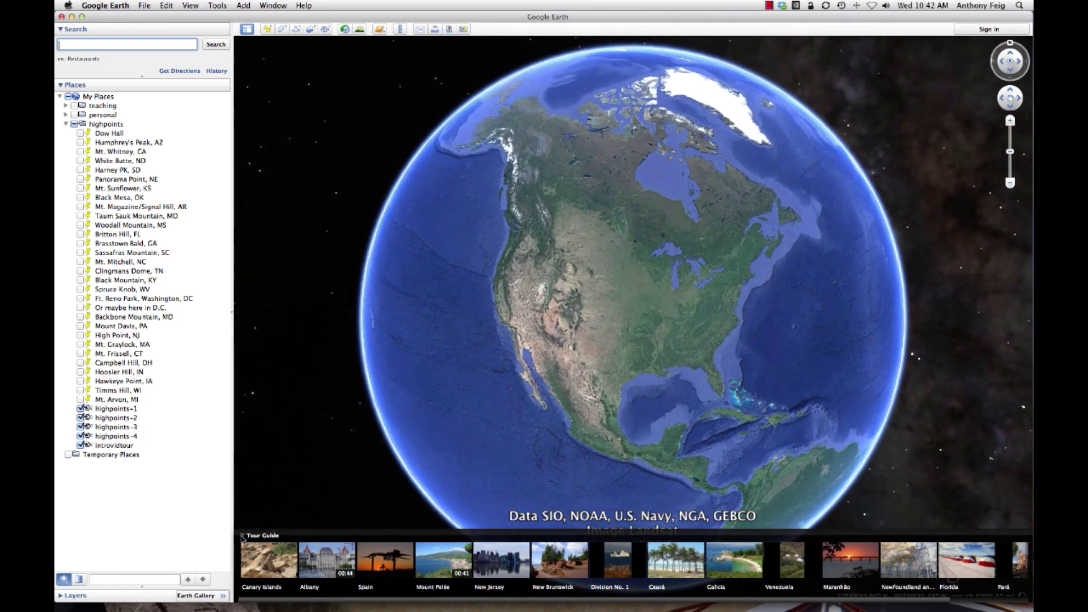
left_click(191, 5)
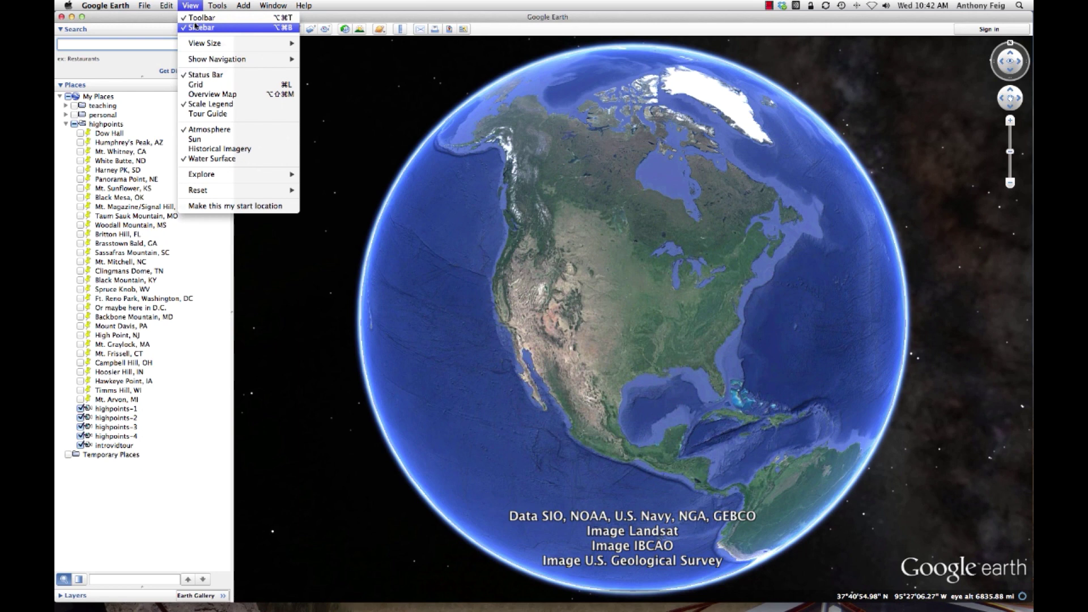
mouse_move(195, 61)
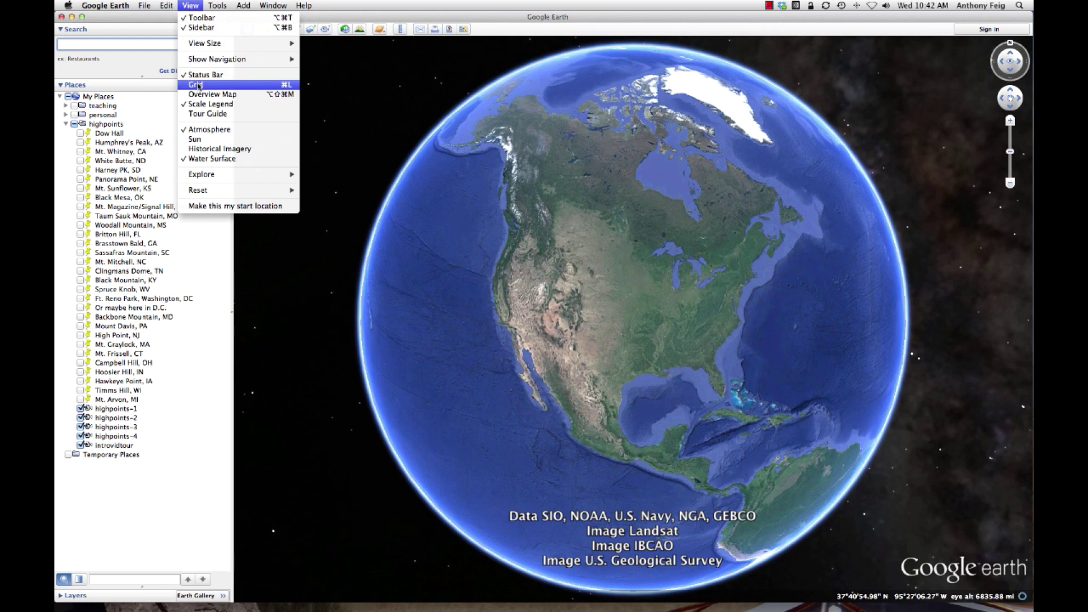
left_click(198, 85)
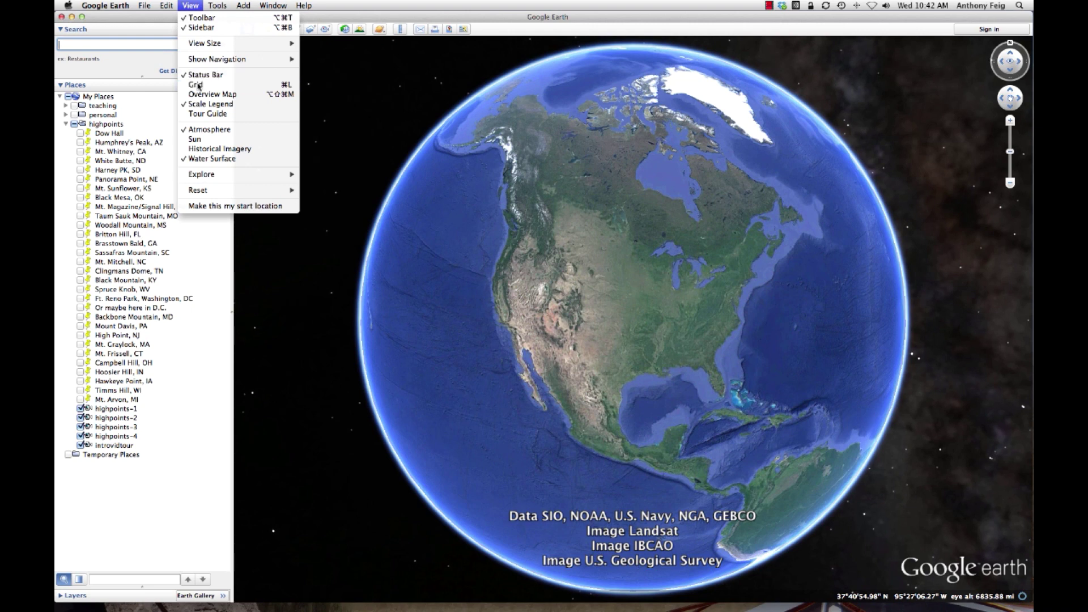
left_click(194, 7)
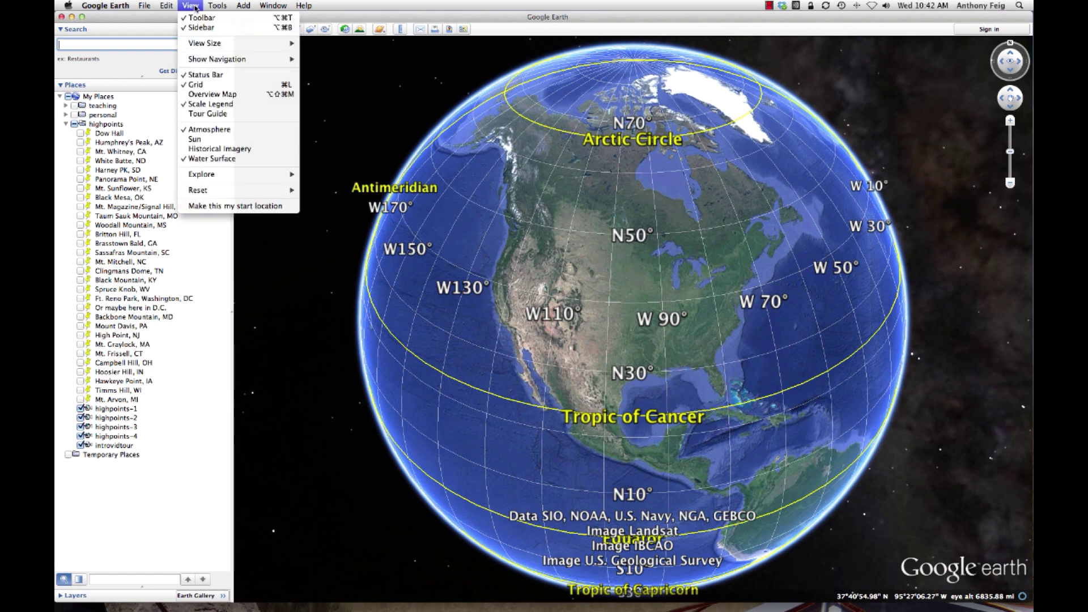
left_click(194, 85)
left_click(196, 6)
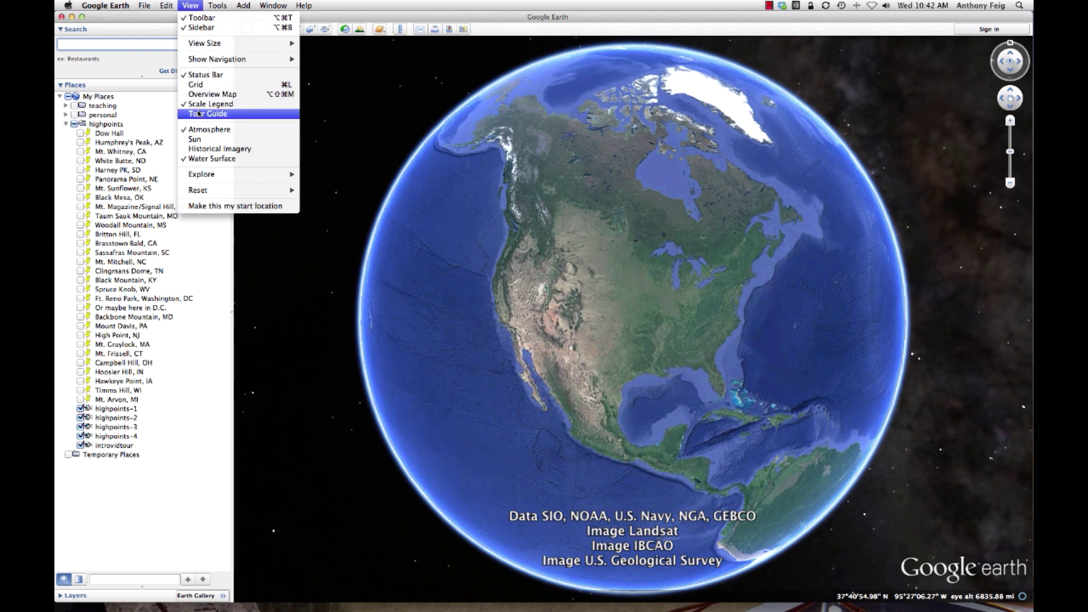
left_click(200, 140)
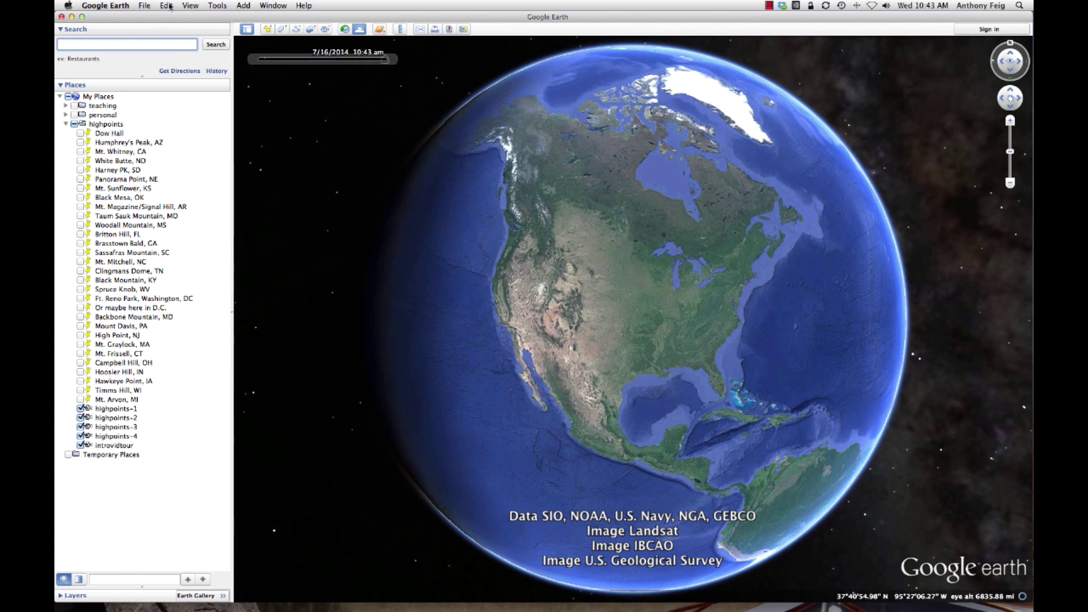
left_click(196, 6)
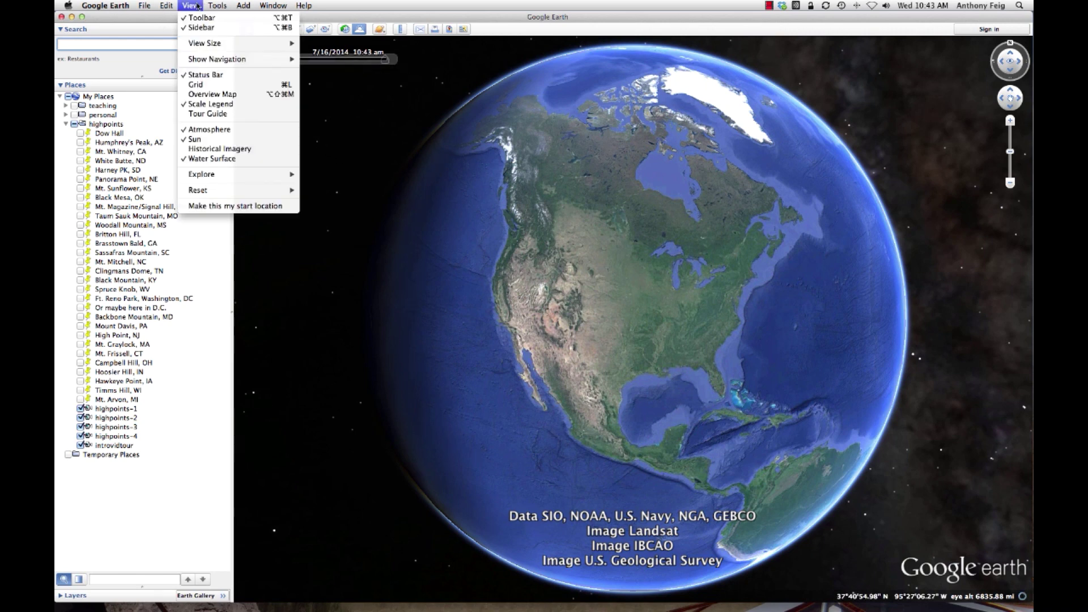
left_click(206, 141)
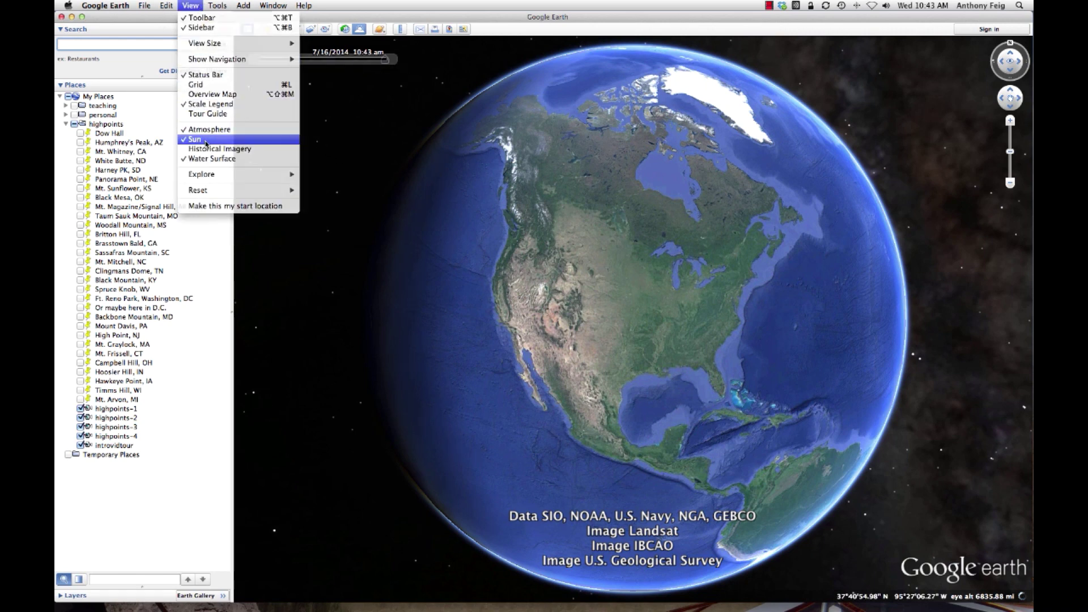
left_click(192, 6)
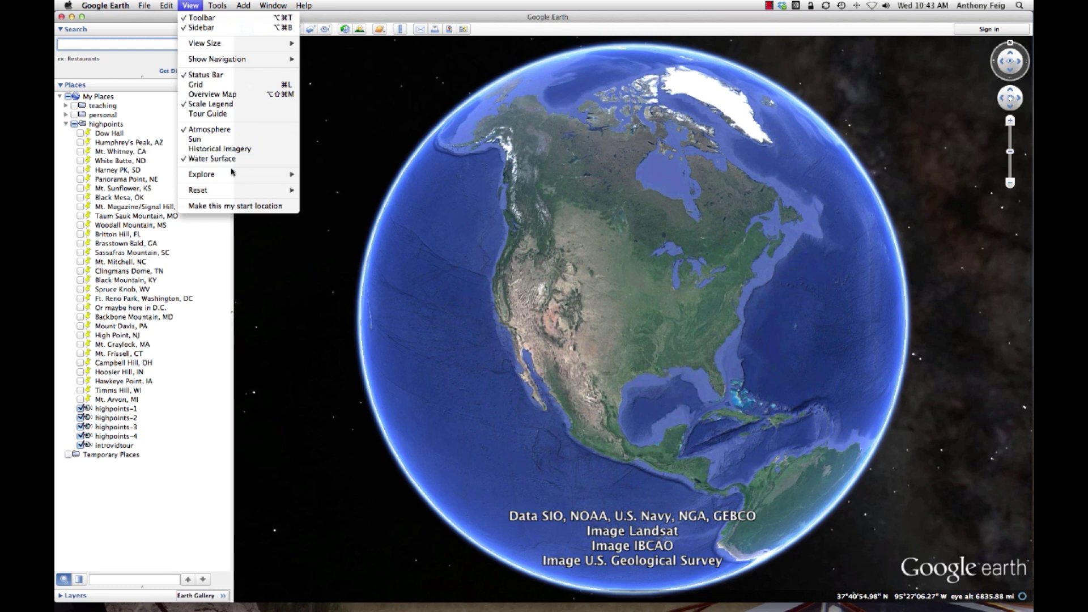
left_click(277, 249)
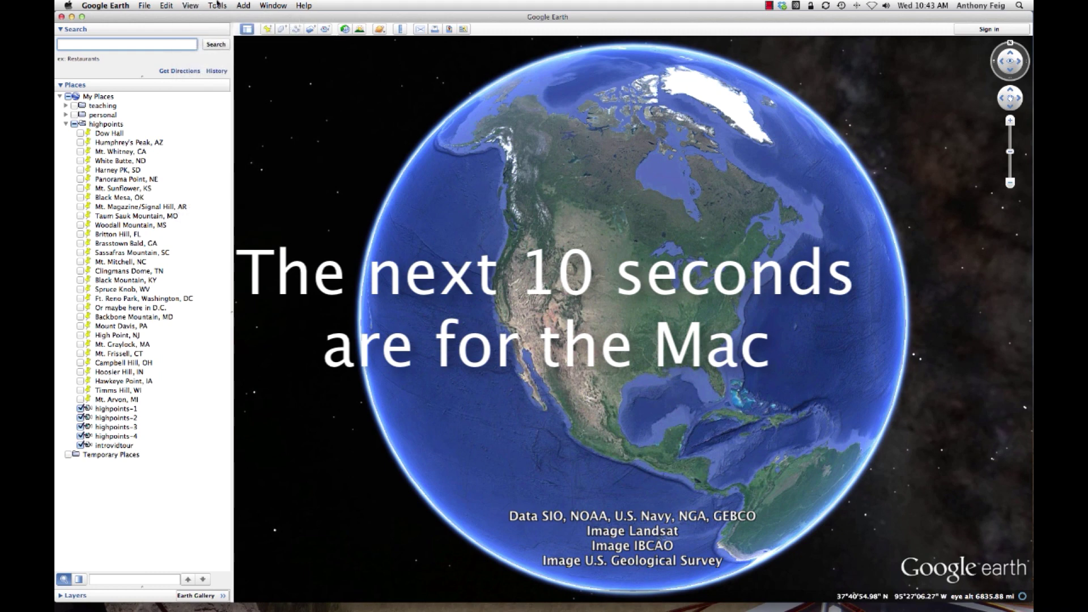
Step: Open Preferences… from the Google Earth menu
left_click(94, 7)
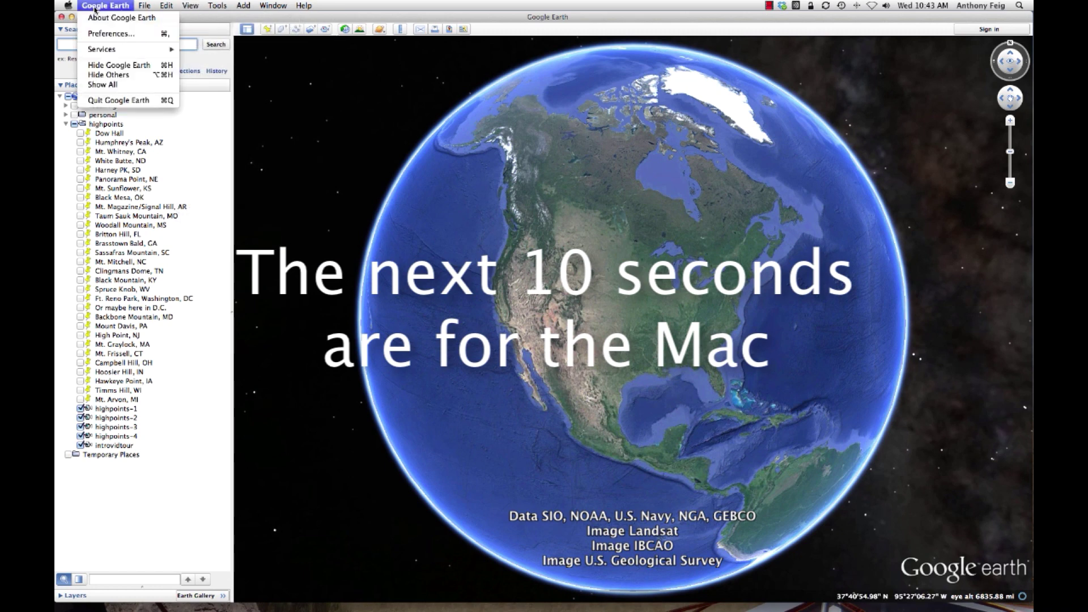
left_click(97, 37)
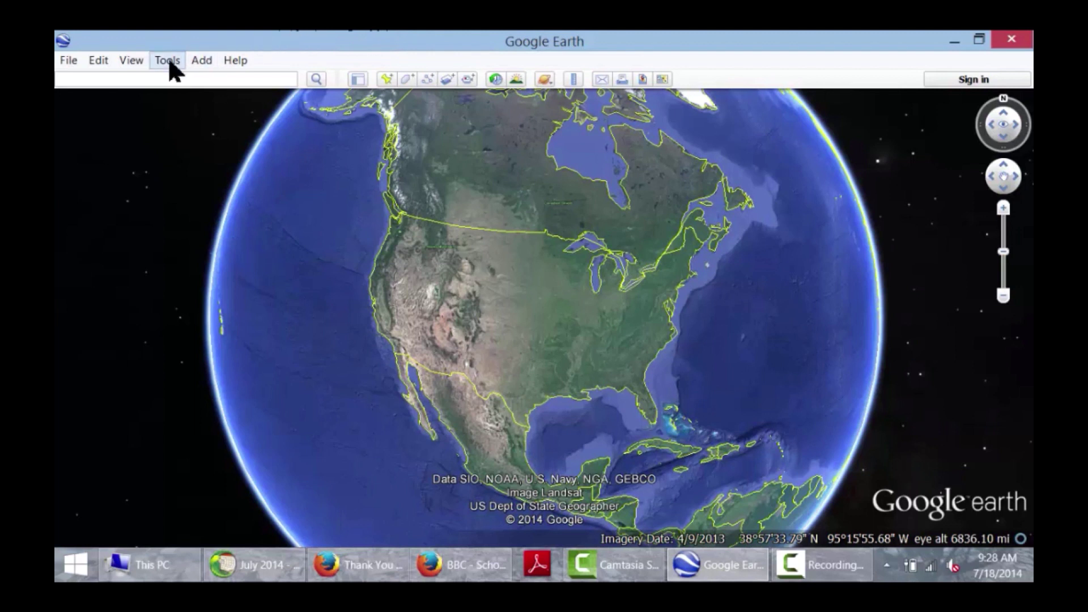
Step: Open Tools > Options… and switch to the Navigation settings
left_click(168, 61)
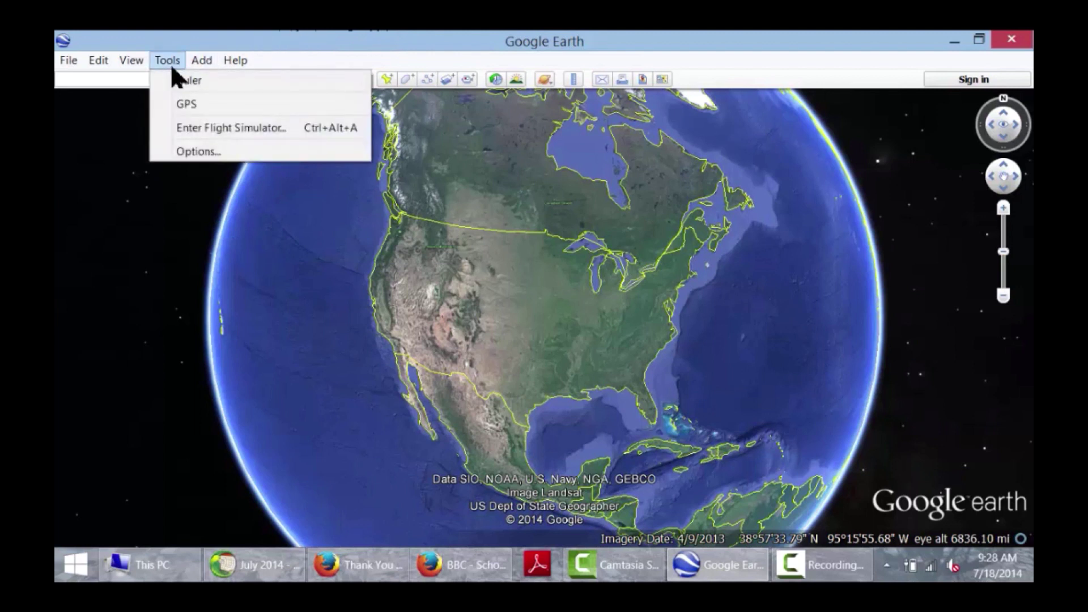
left_click(195, 152)
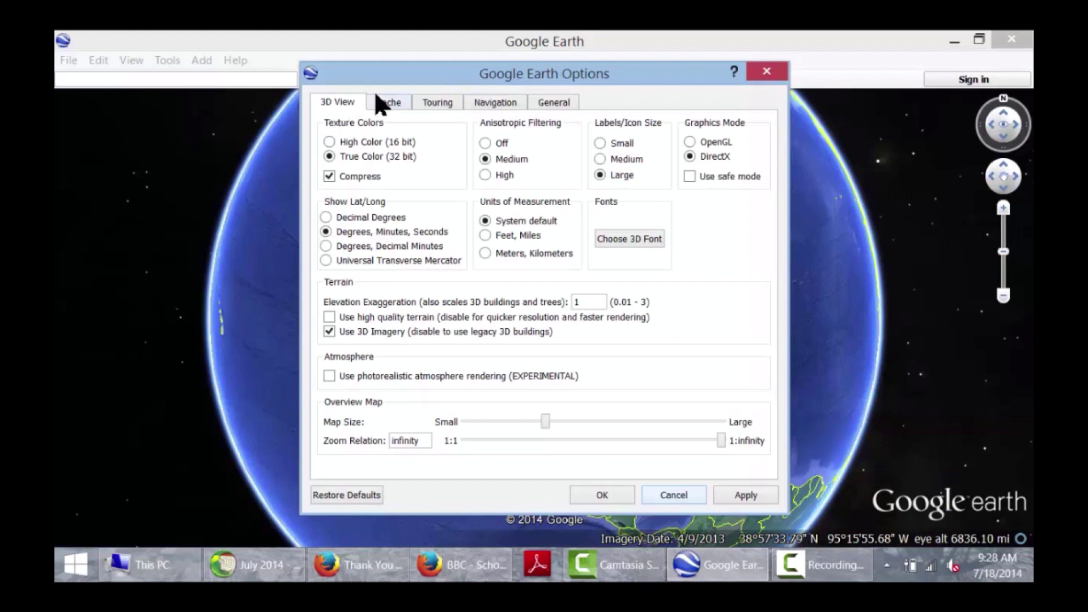
left_click(500, 101)
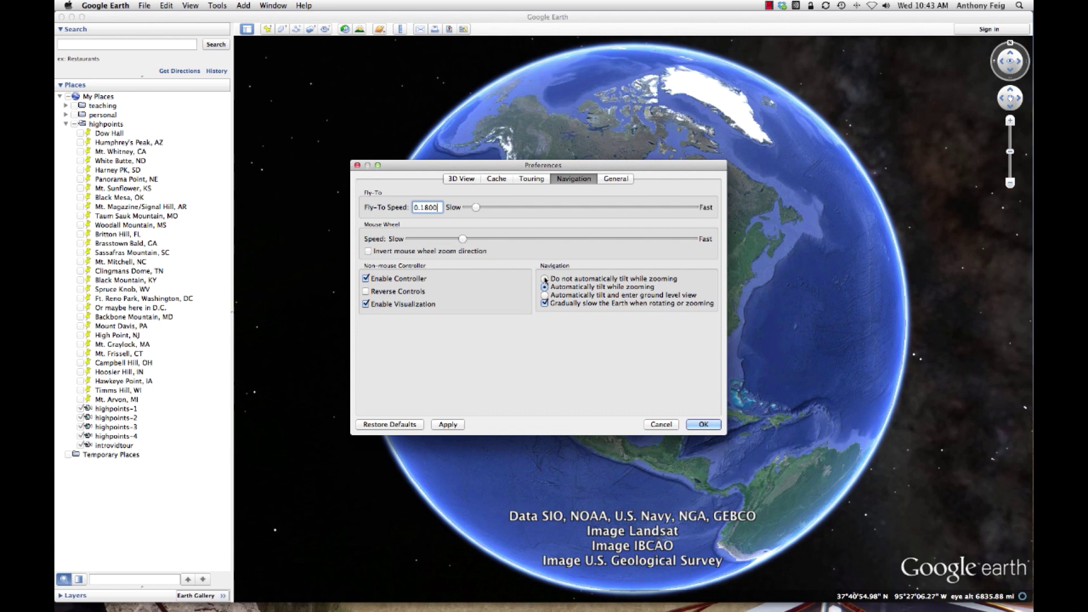
Step: Select 'Do not automatically tilt while zooming', then review the General, Touring, Cache and 3D View tabs
left_click(544, 279)
left_click(607, 180)
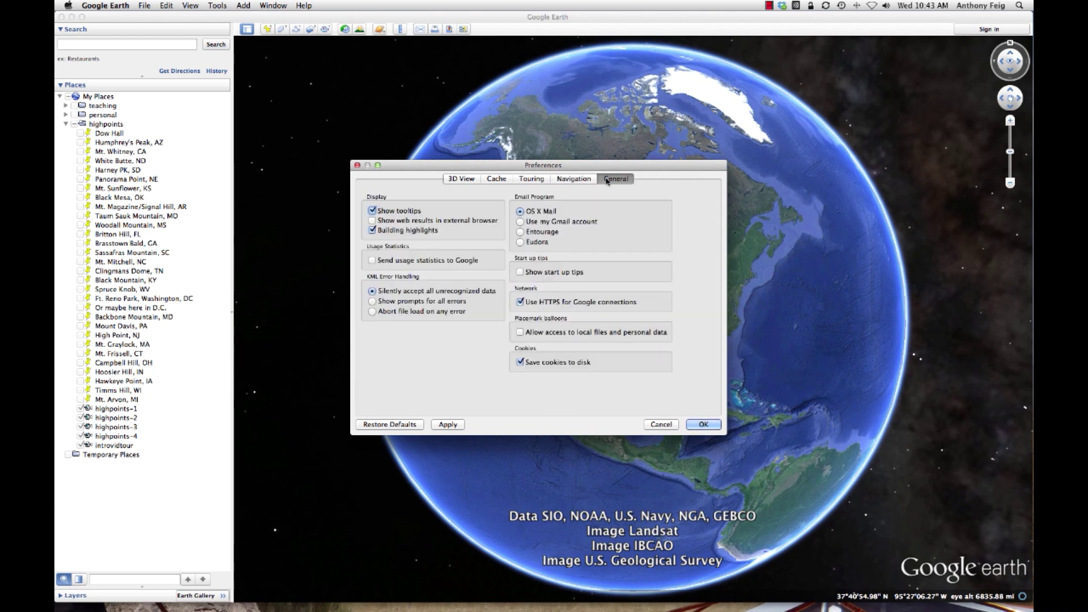
left_click(531, 179)
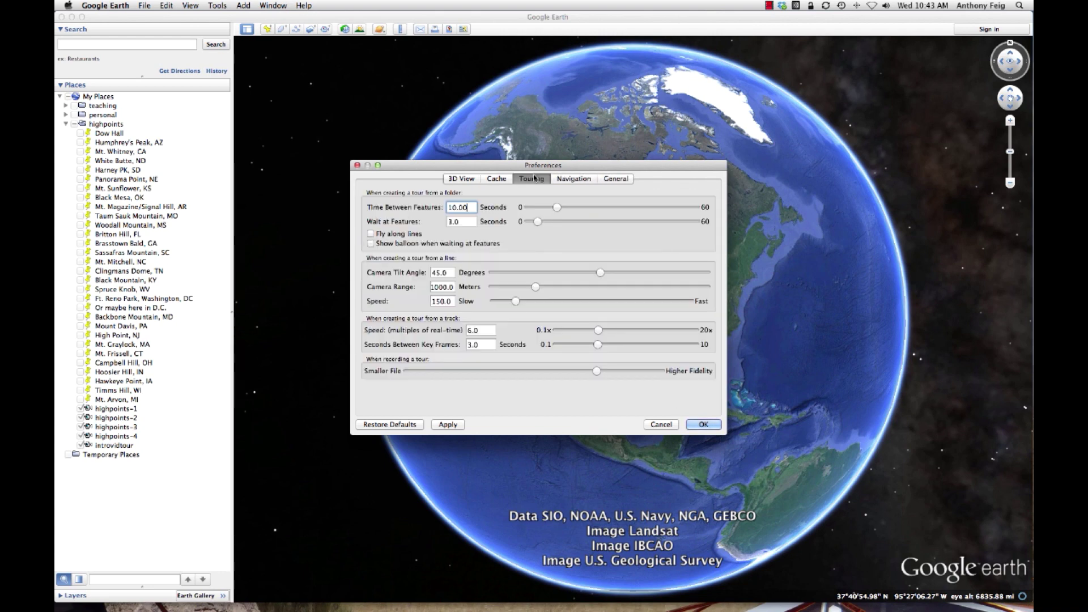
left_click(496, 178)
left_click(456, 180)
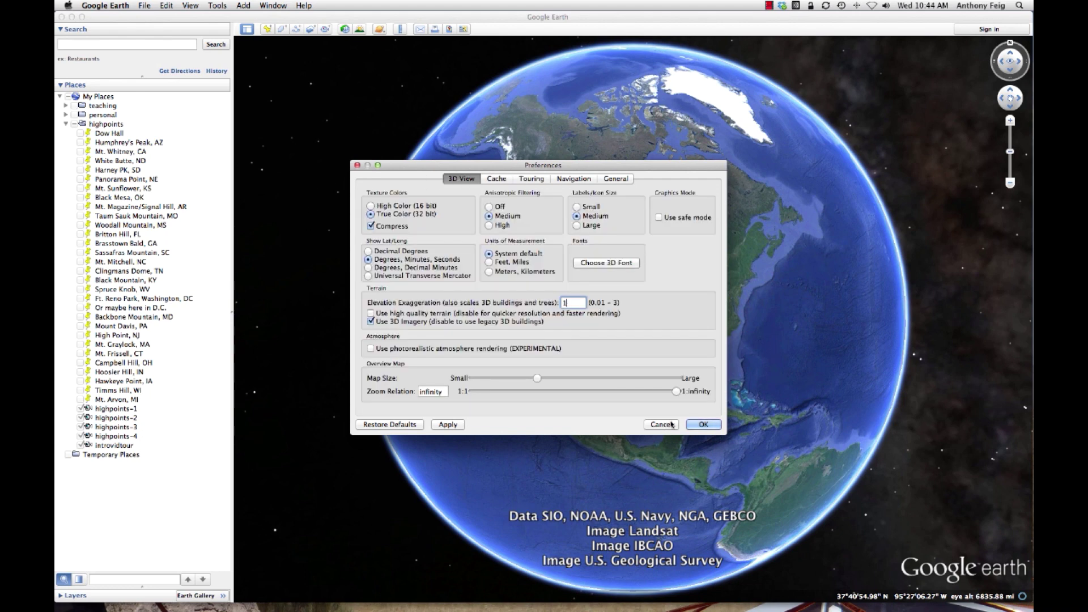
left_click(575, 179)
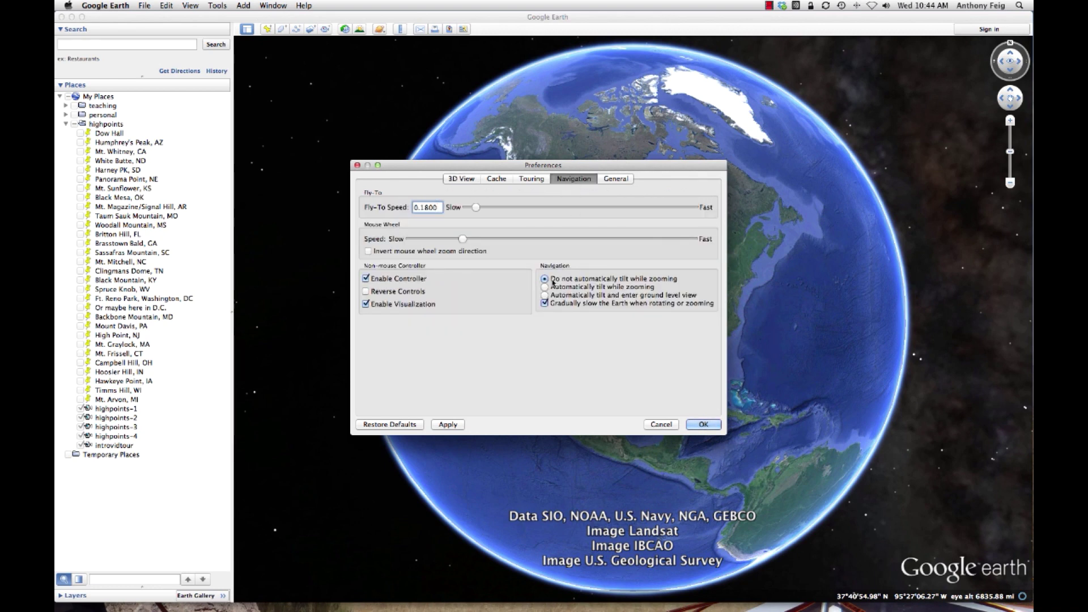
Step: Accept the preferences with OK, collapse highpoints, and enlarge the Layers panel
left_click(698, 425)
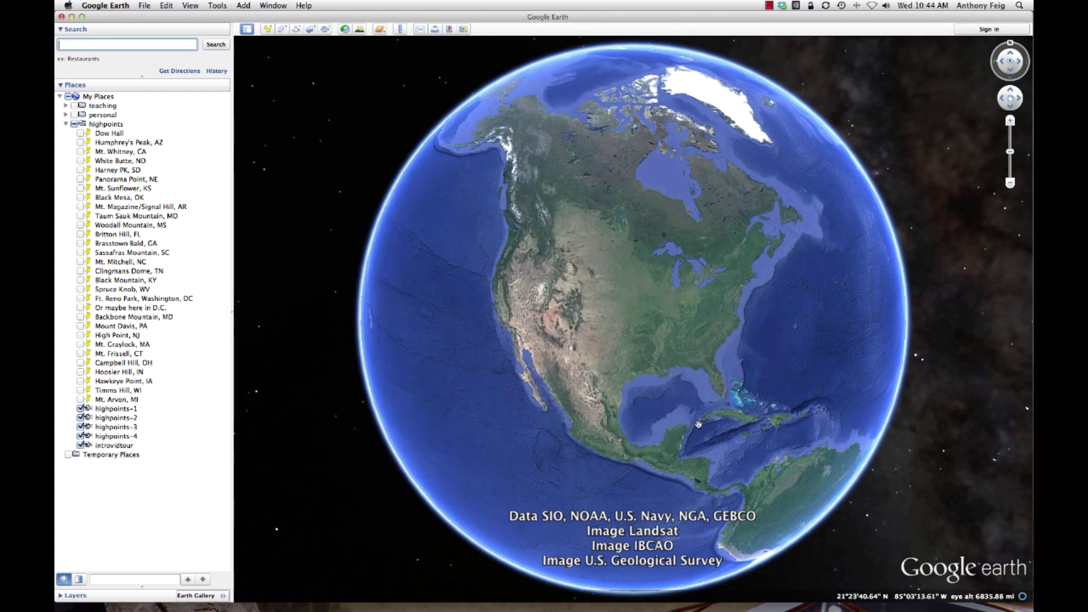
left_click(66, 124)
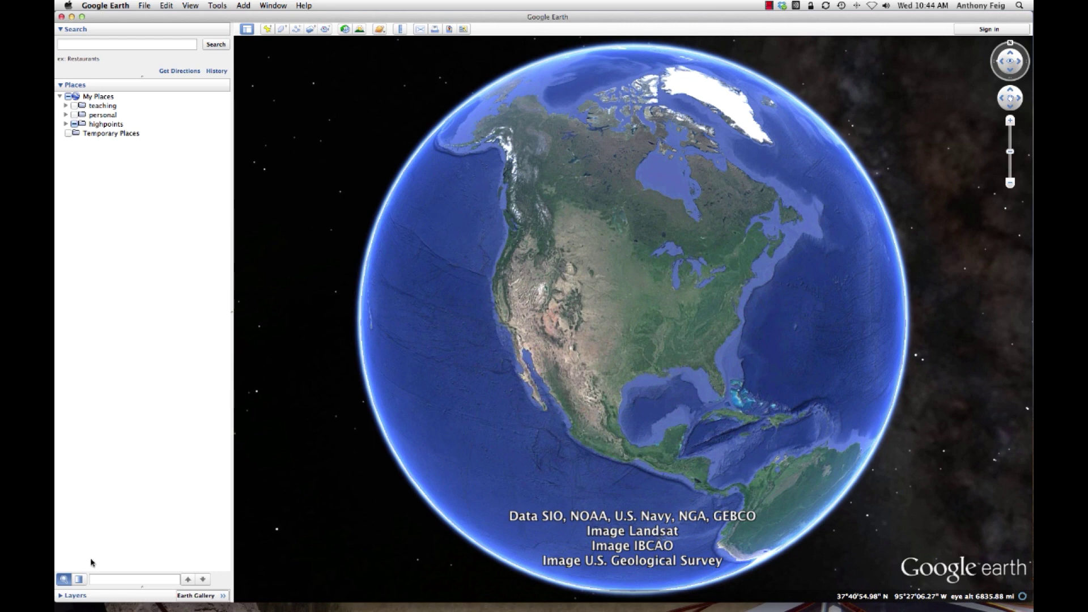
left_click(60, 595)
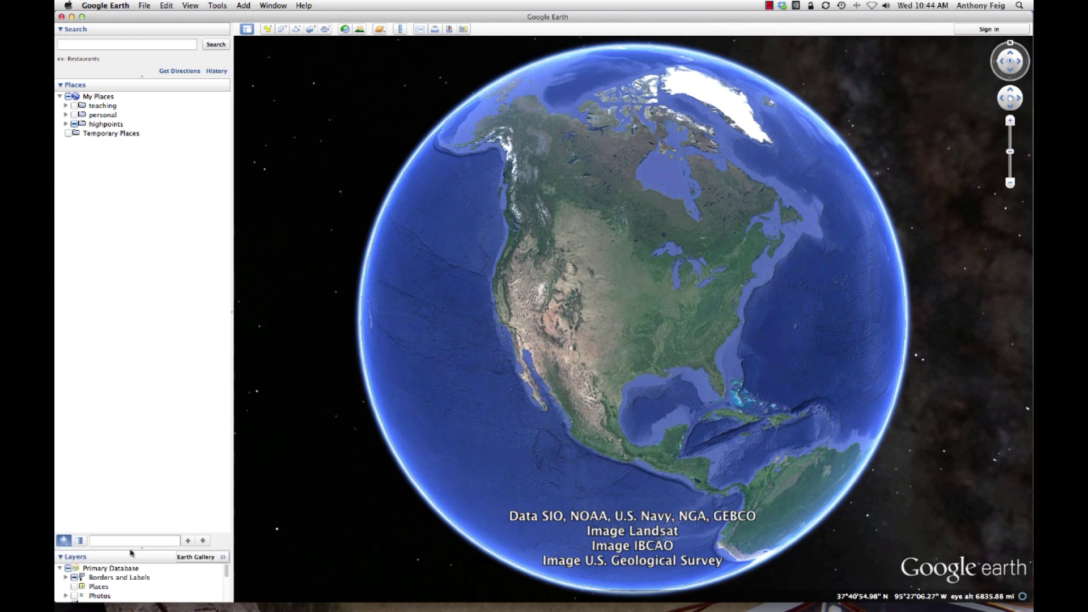
left_click_drag(141, 549, 141, 344)
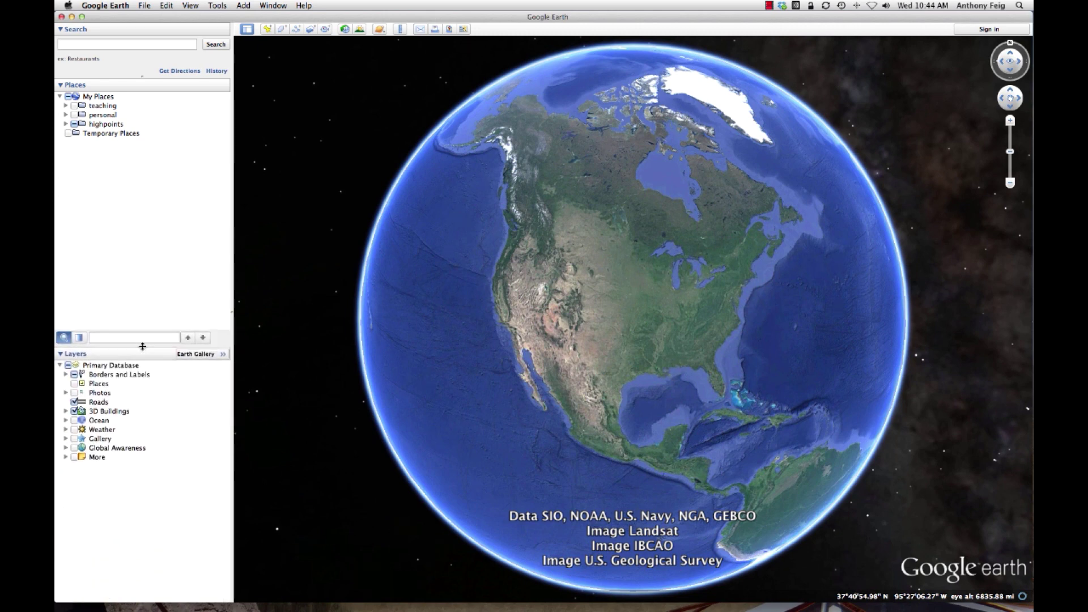
Step: Under Borders and Labels > Borders, turn on International Borders
left_click(65, 374)
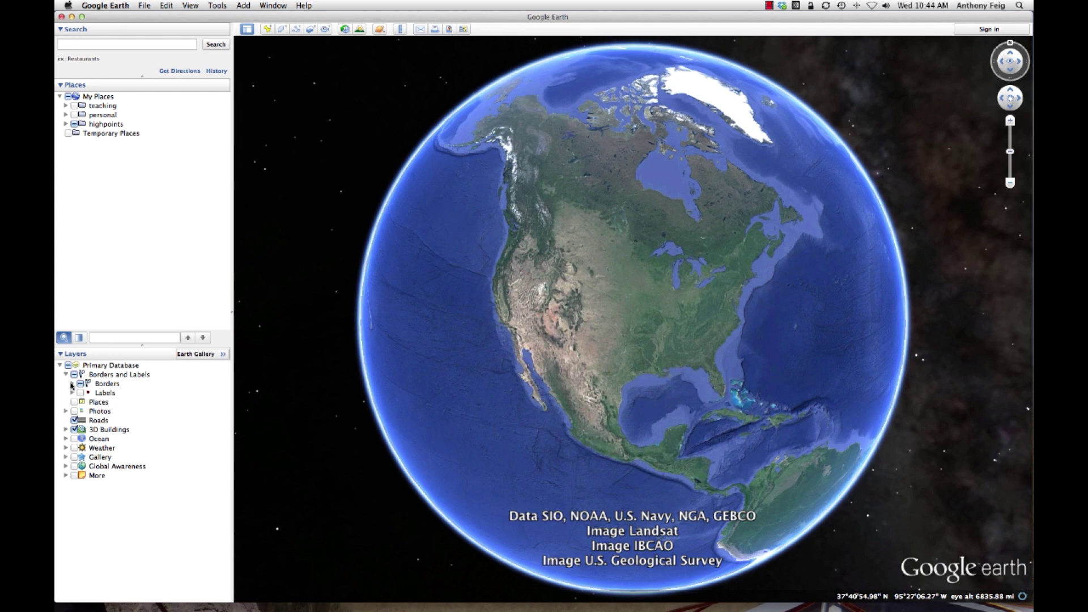
left_click(71, 384)
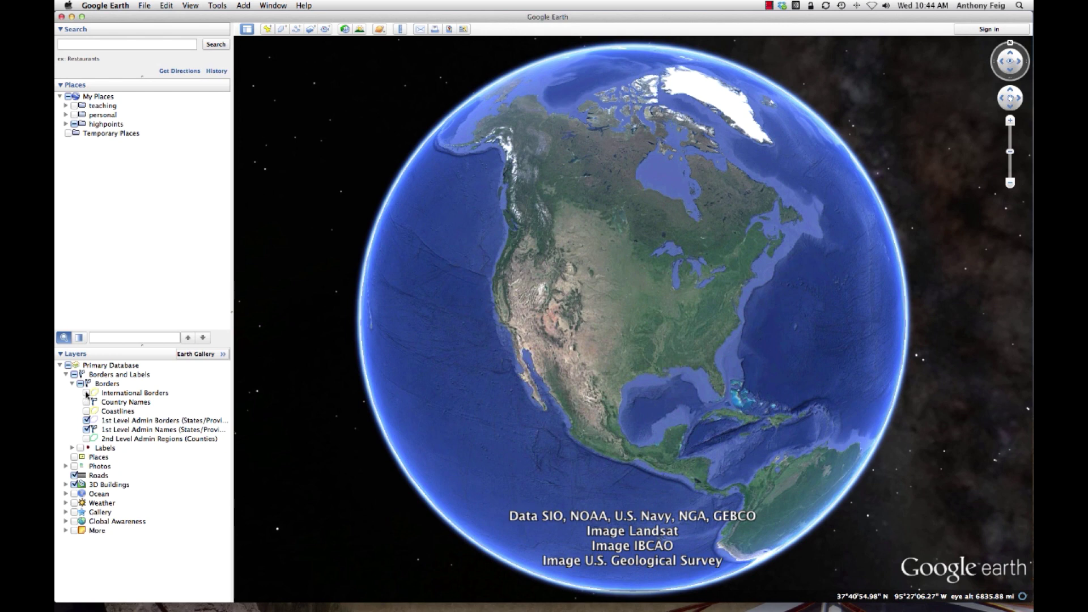
left_click(87, 393)
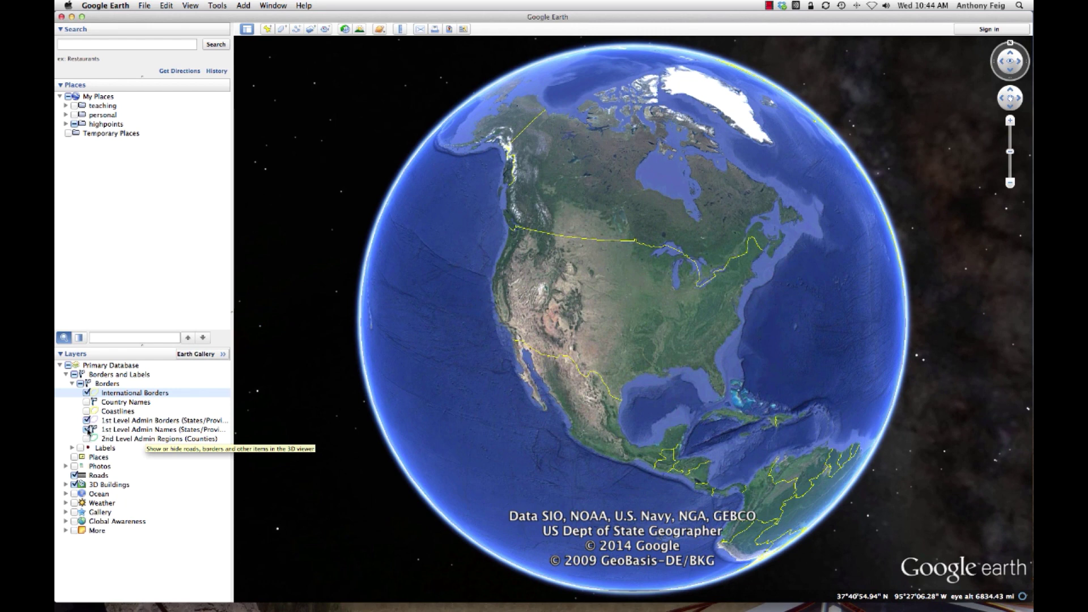
Step: Collapse Borders and turn on the Photos layer
left_click(72, 384)
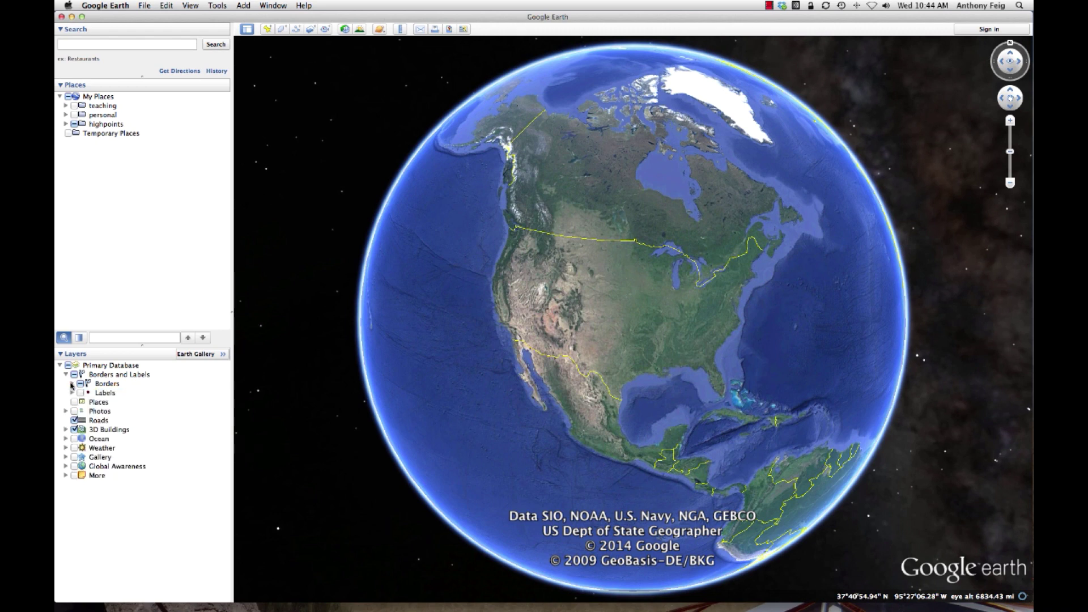
left_click(74, 412)
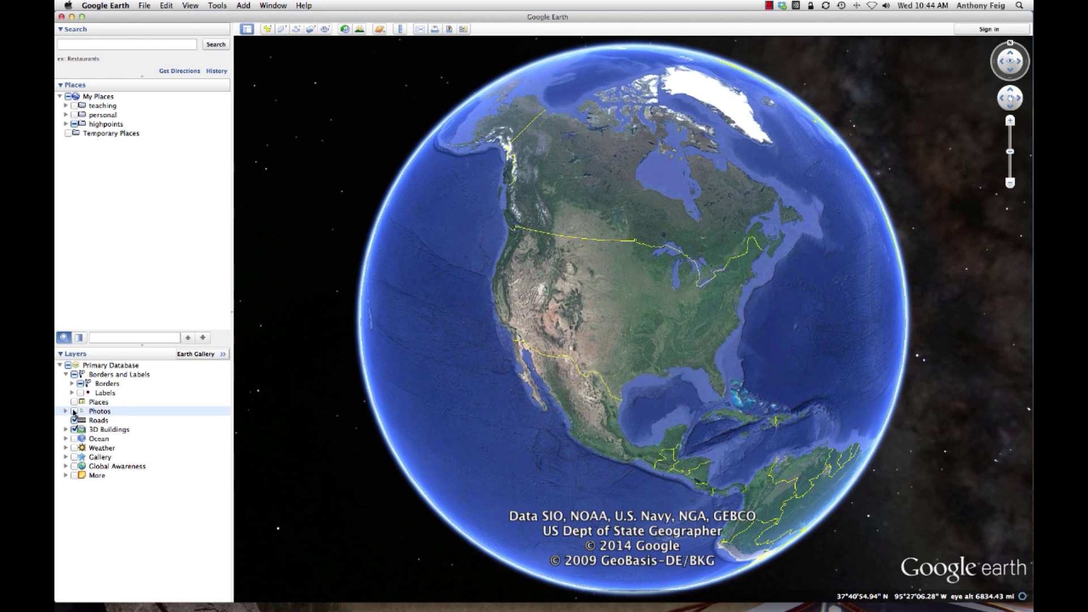
left_click(74, 412)
left_click(66, 412)
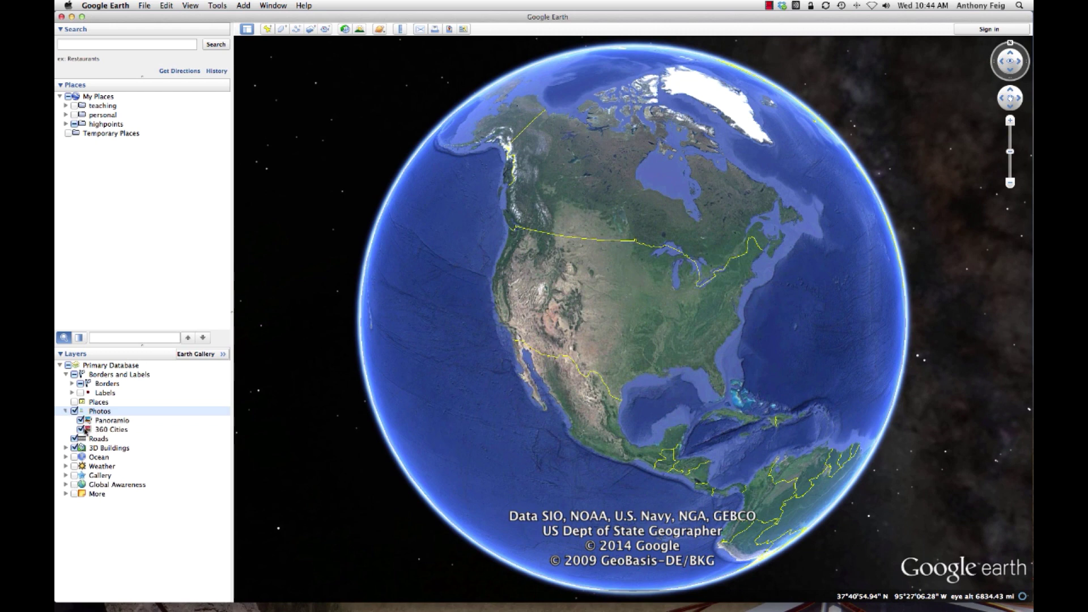
left_click(65, 411)
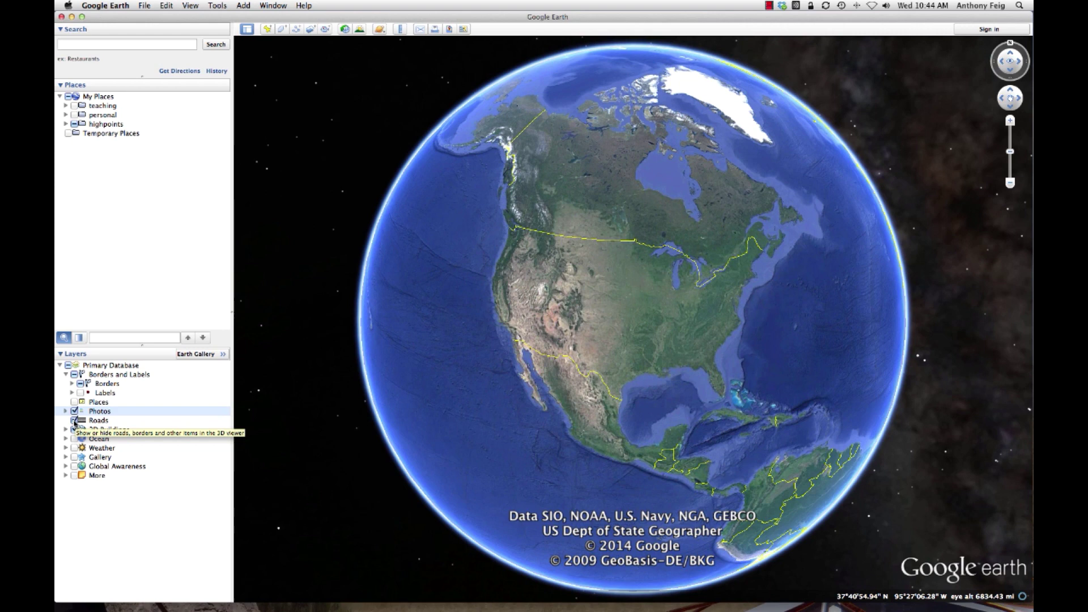
Step: Turn off Trees within the 3D Buildings layer
left_click(65, 429)
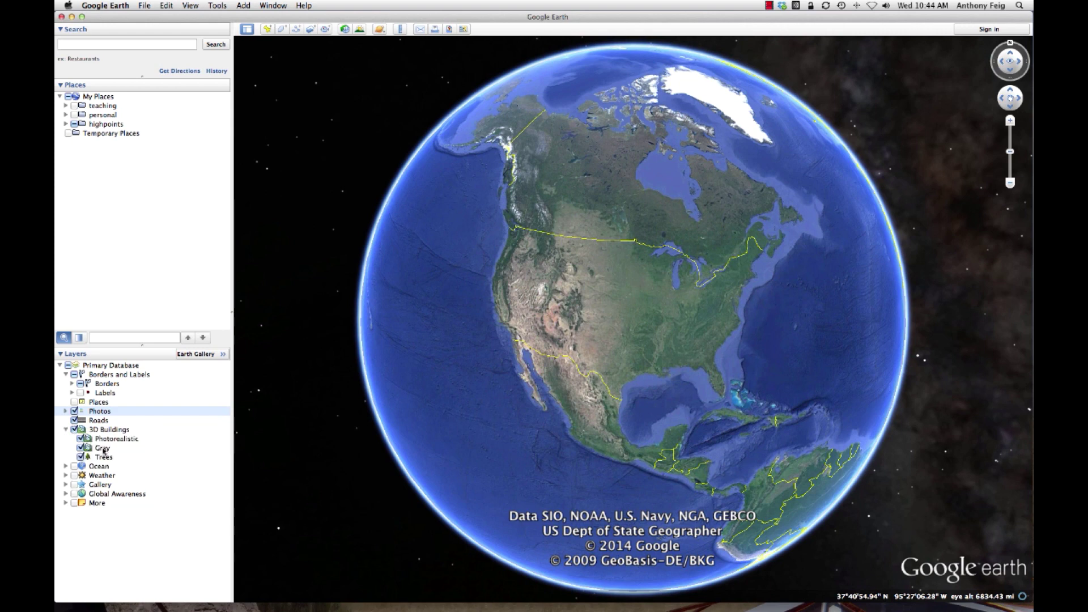
left_click(80, 458)
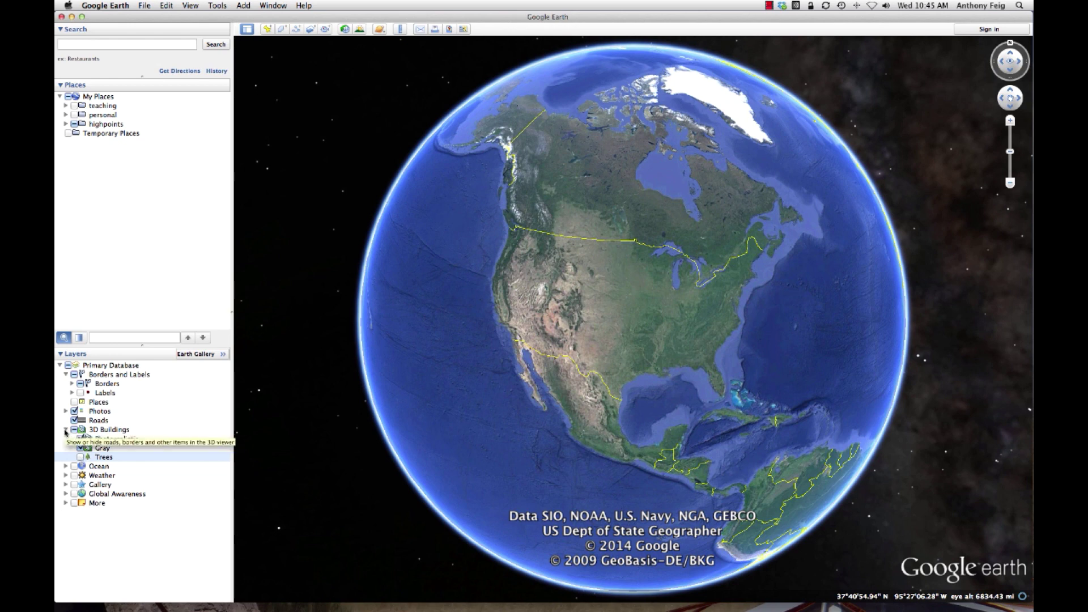
left_click(65, 430)
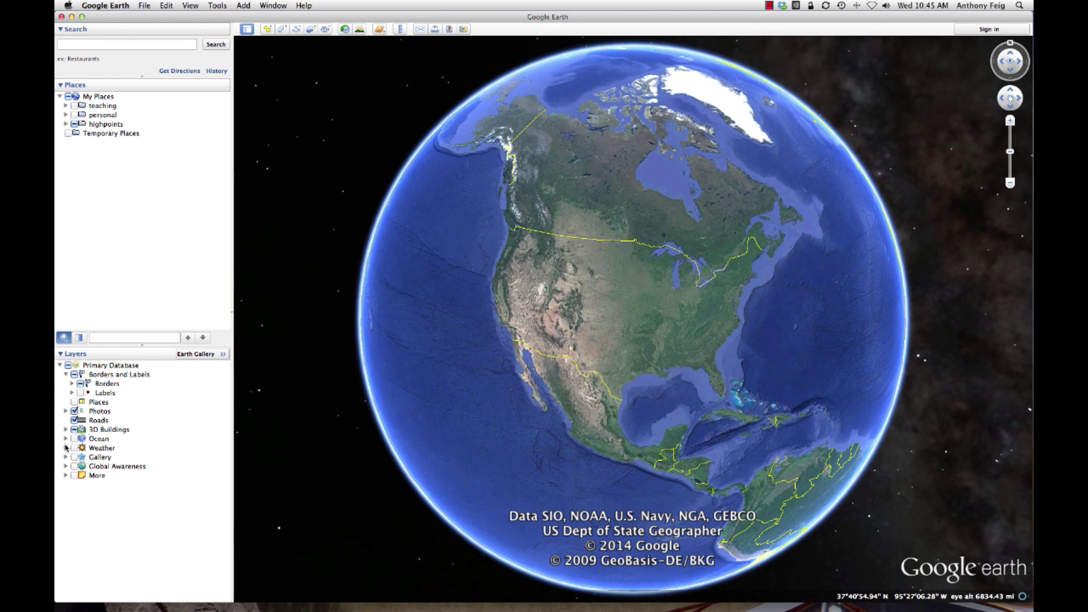
Step: Expand the More layer group and review its Transportation sub-layers
left_click(66, 476)
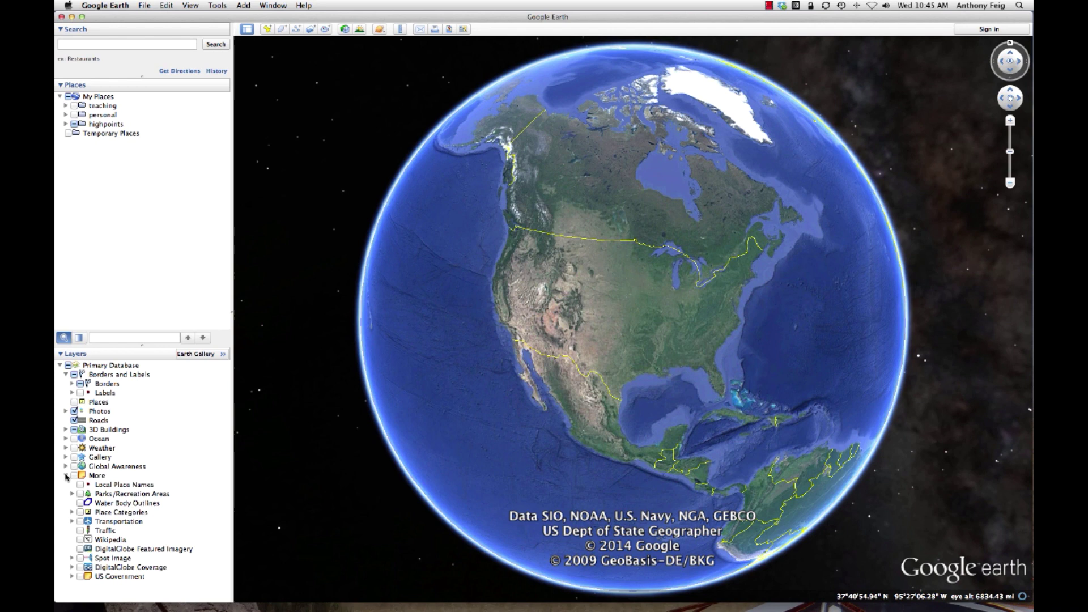
left_click(66, 476)
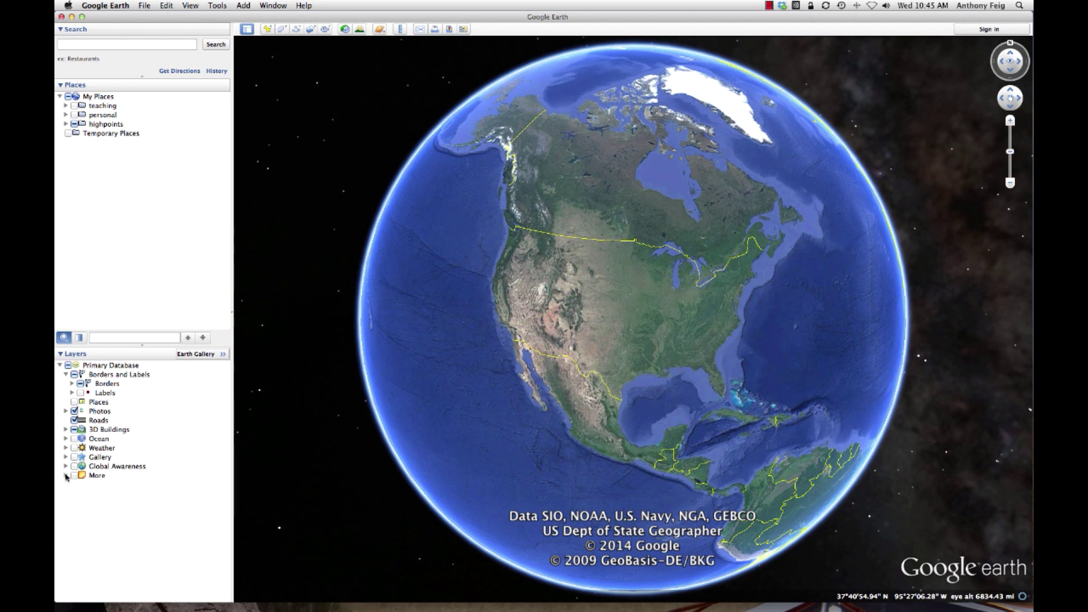
left_click(67, 476)
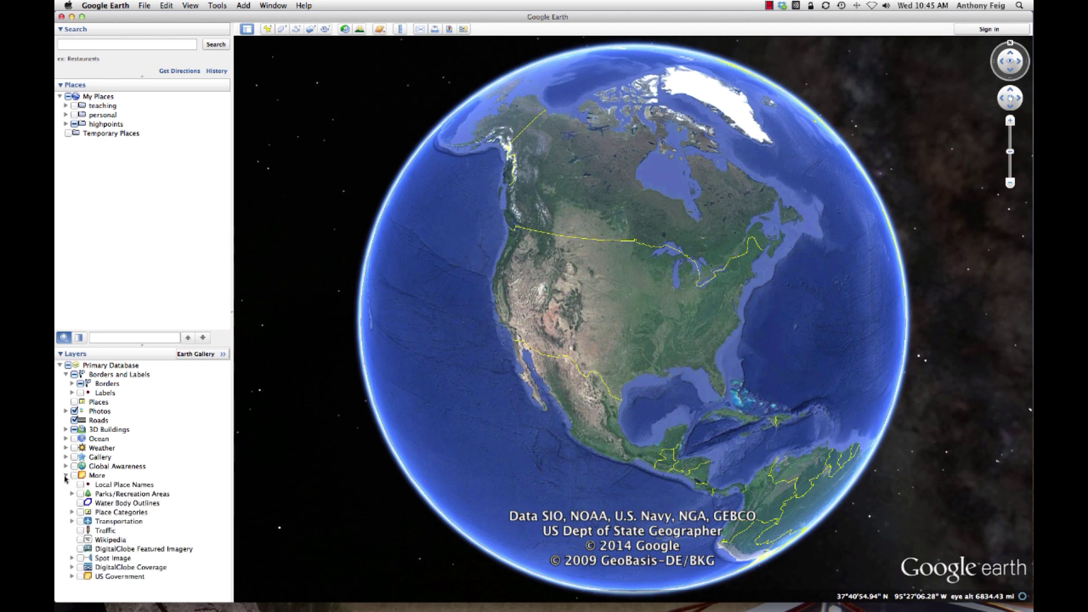
left_click(72, 522)
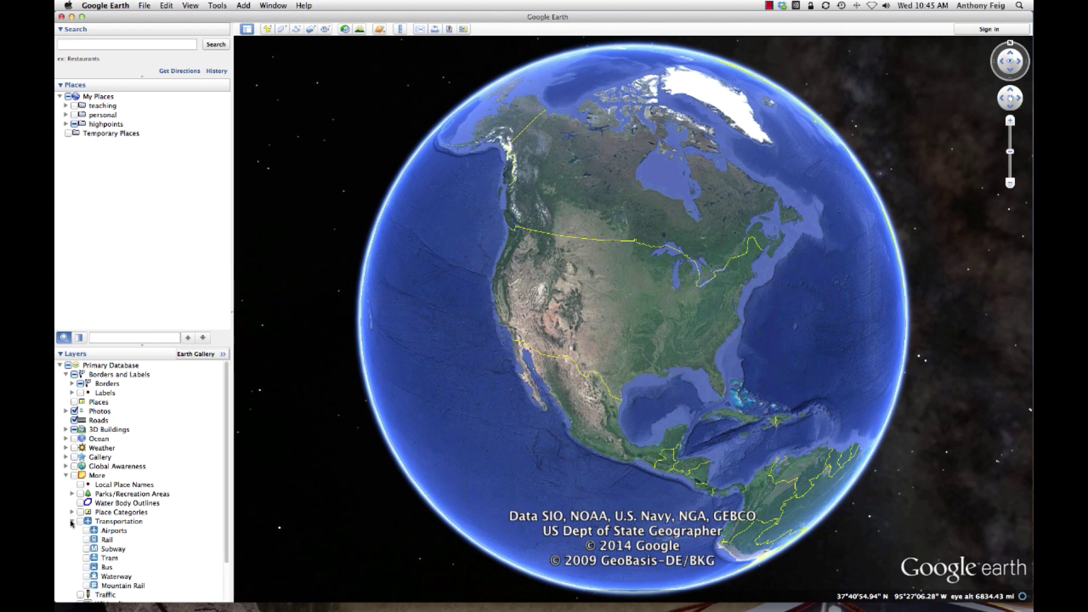
left_click(72, 522)
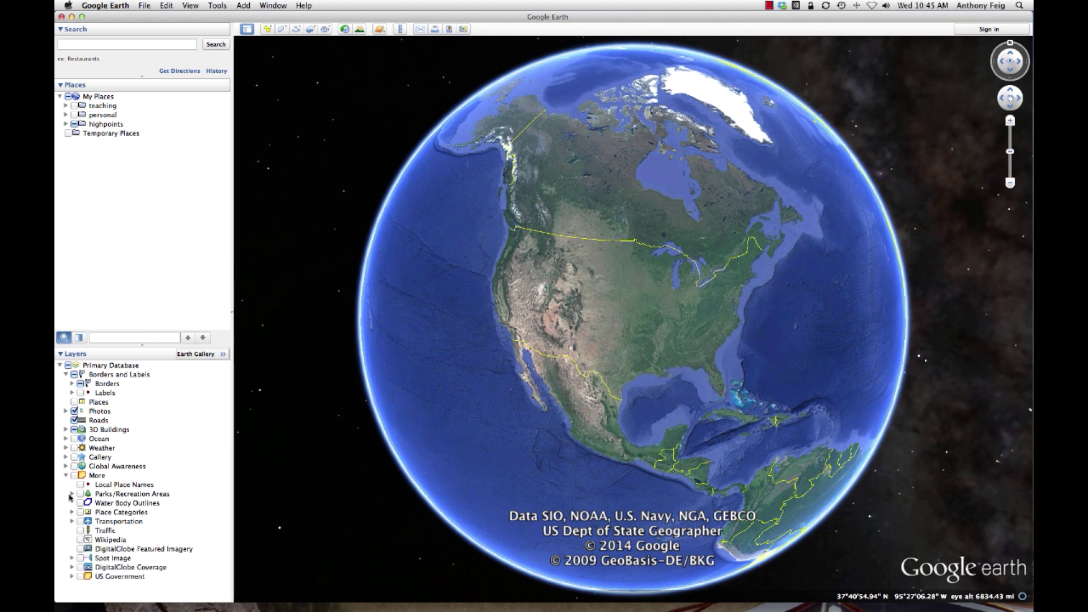